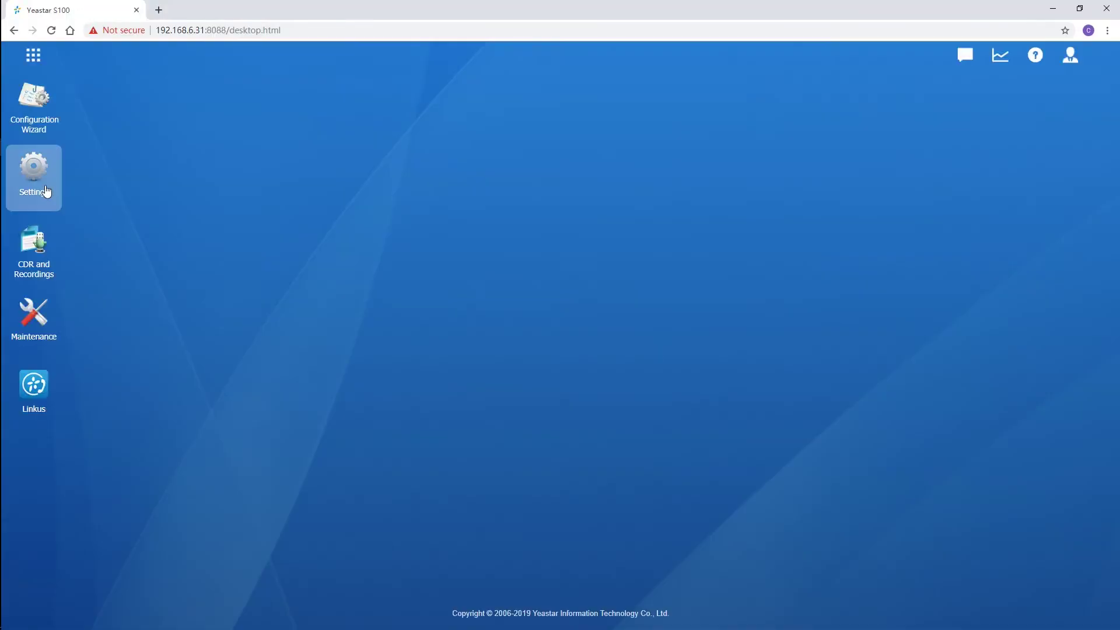
Step: Open the LTE1-1 trunk's Advanced settings from the Trunks list
click(44, 192)
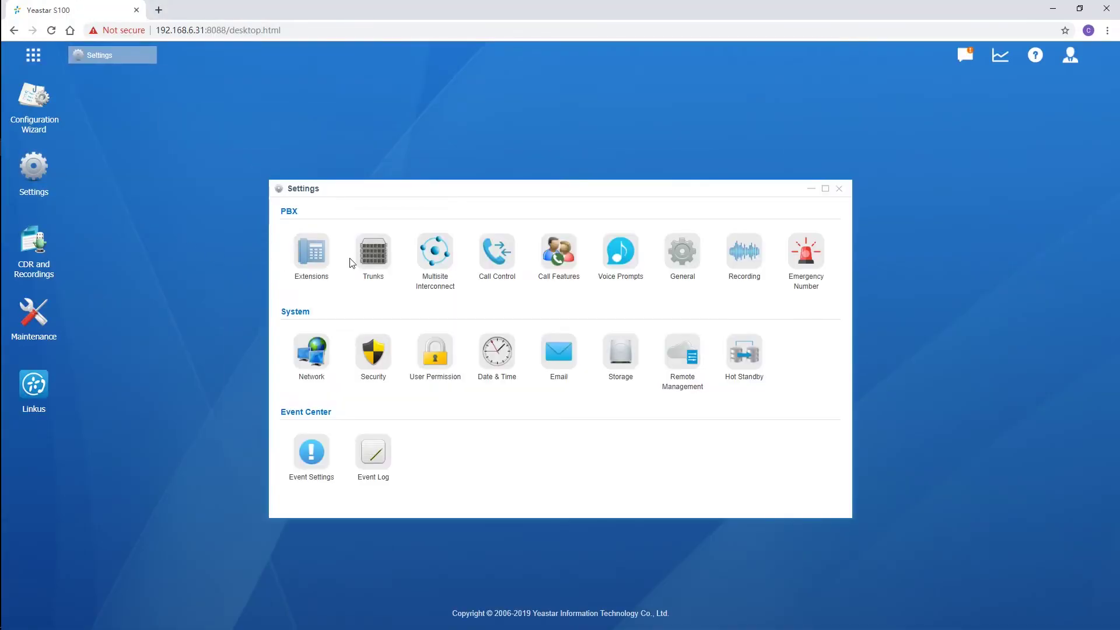
click(384, 263)
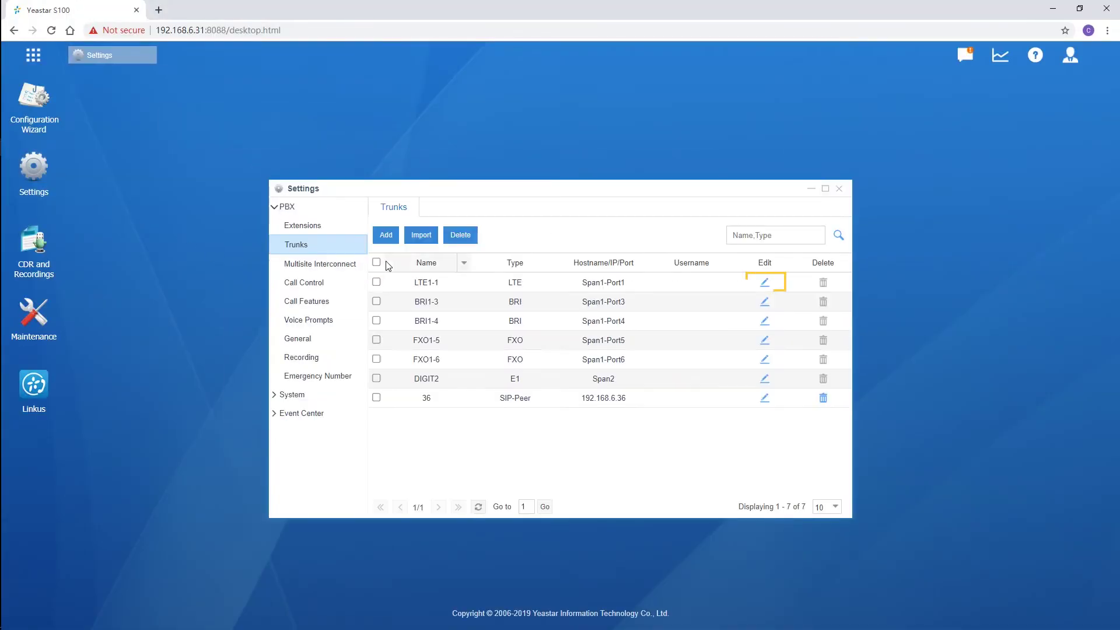
click(765, 282)
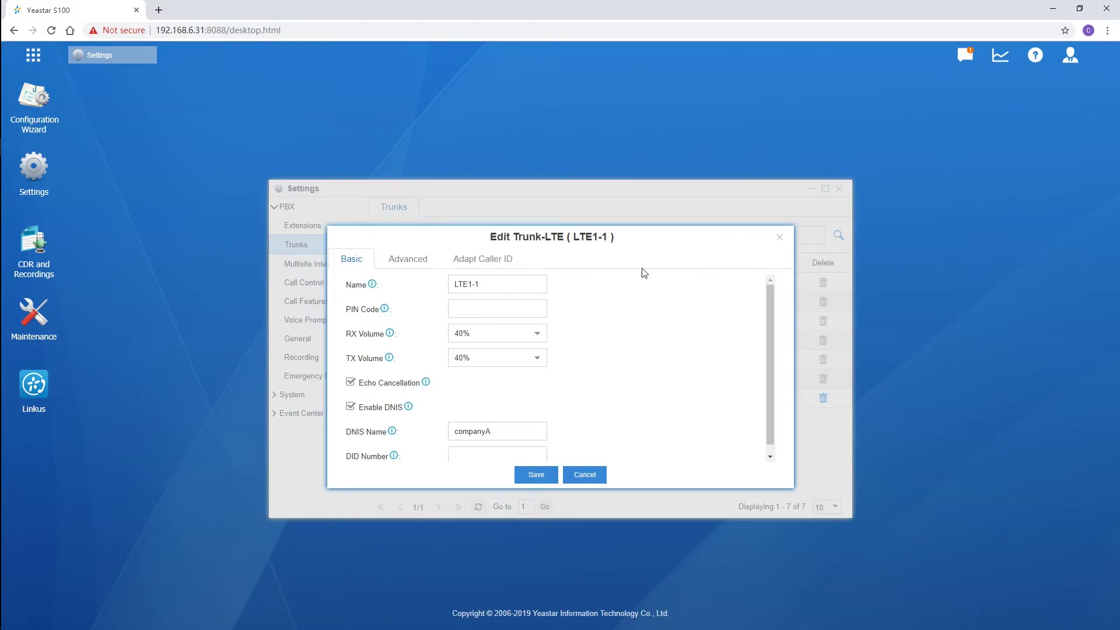
click(408, 263)
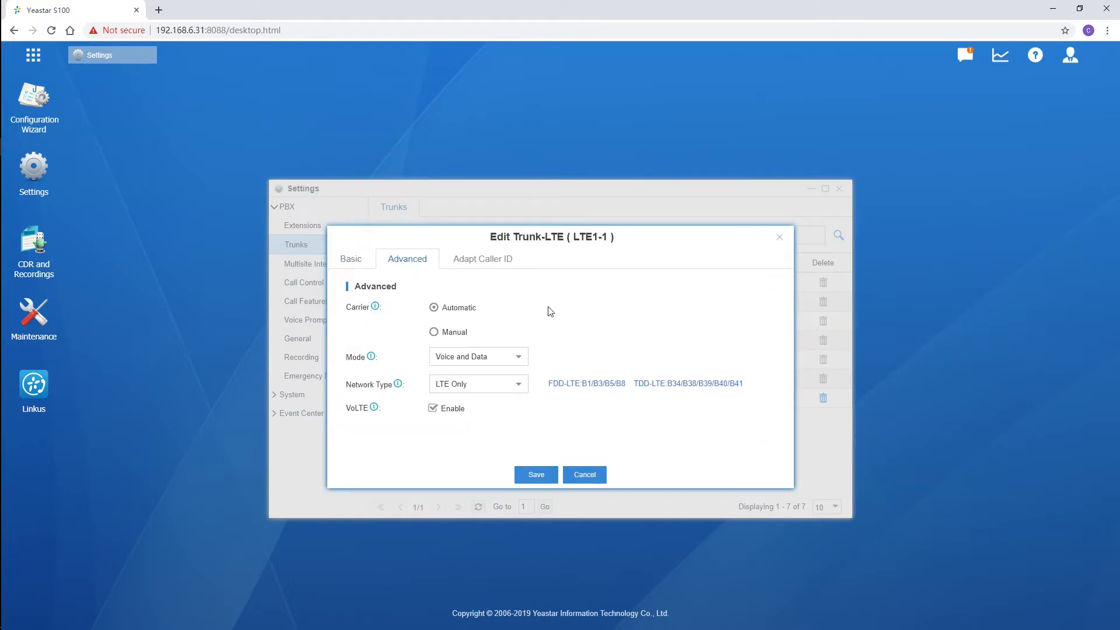
Step: Keep Voice and Data mode with LTE Only network type and save the LTE1-1 trunk
click(522, 360)
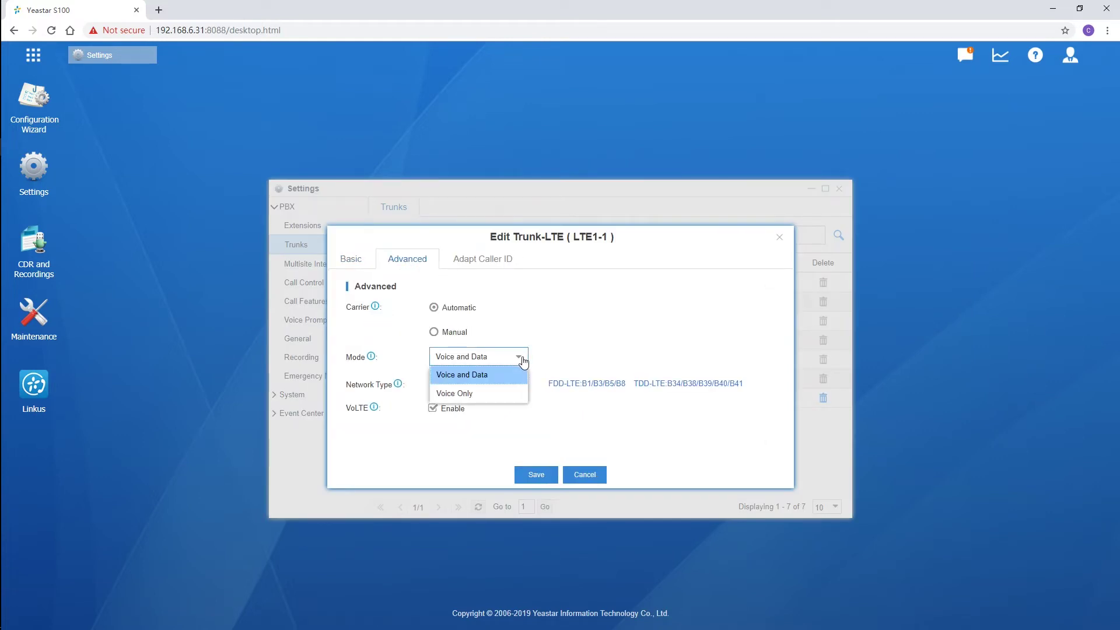
click(518, 380)
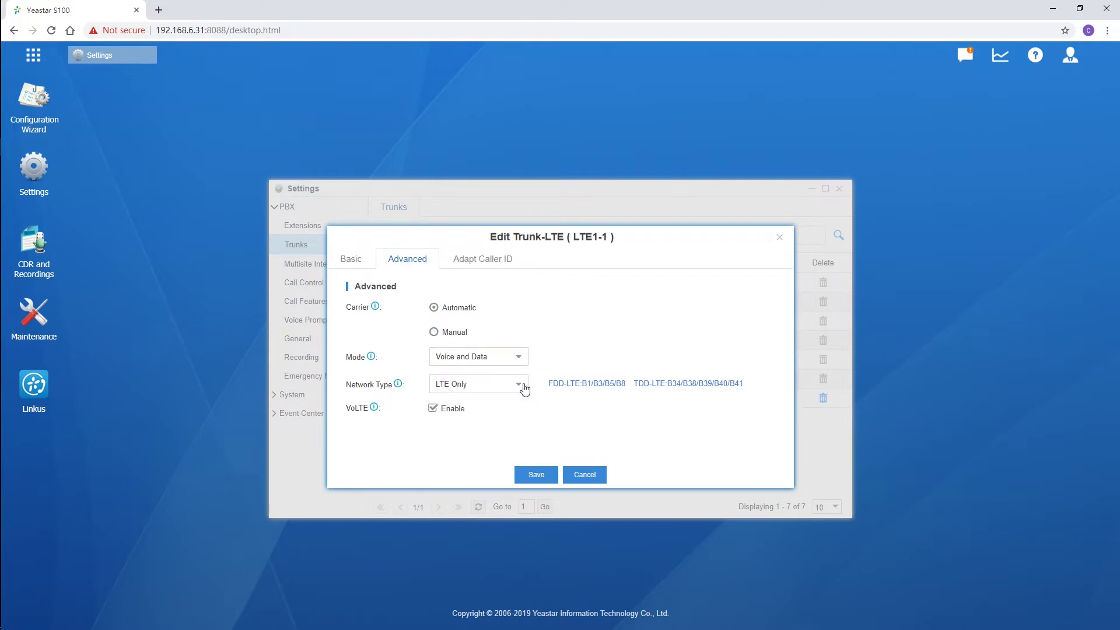
click(524, 387)
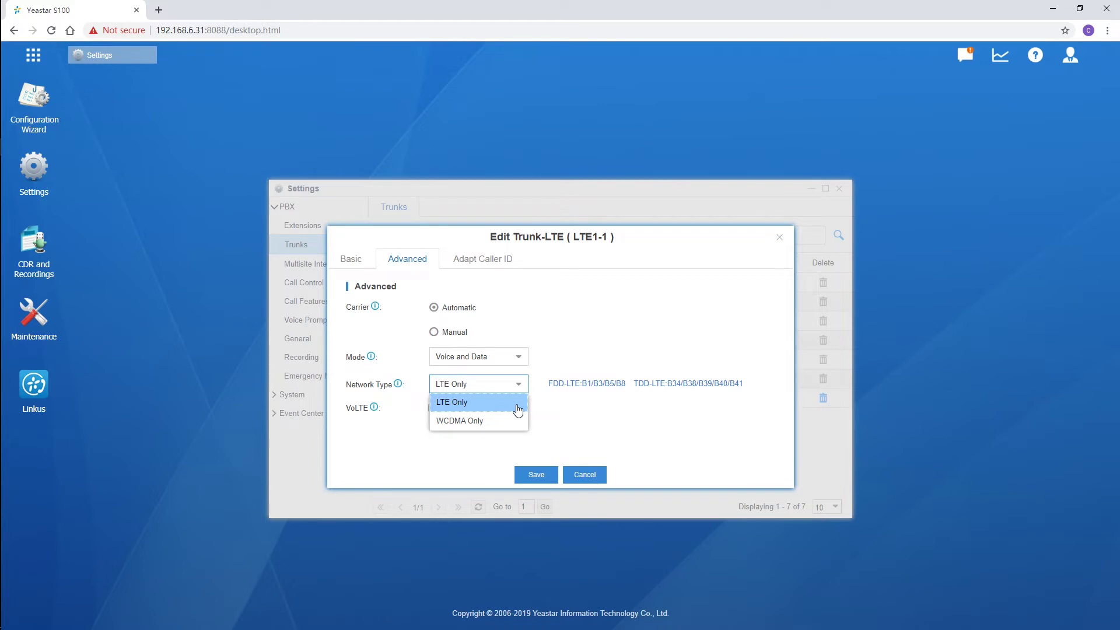
click(517, 404)
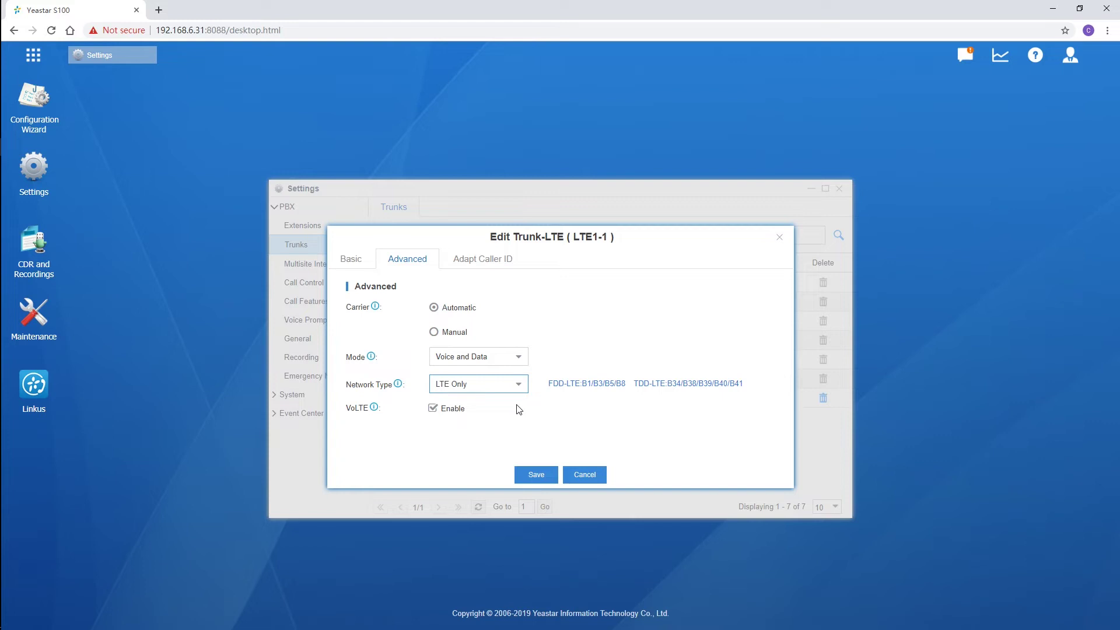
mouse_move(376, 412)
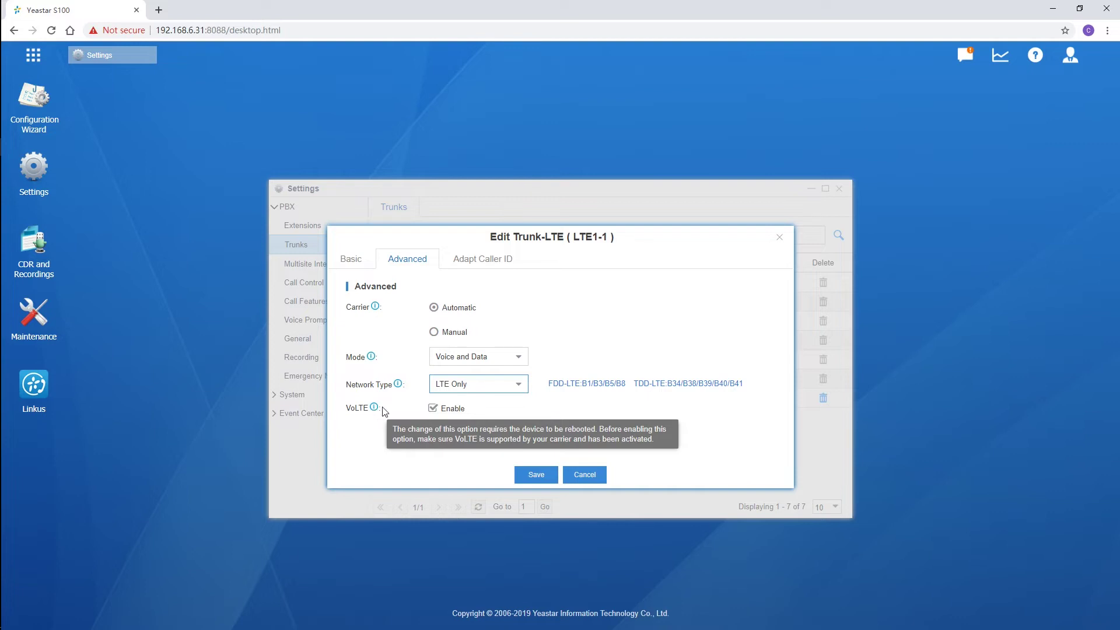
click(519, 389)
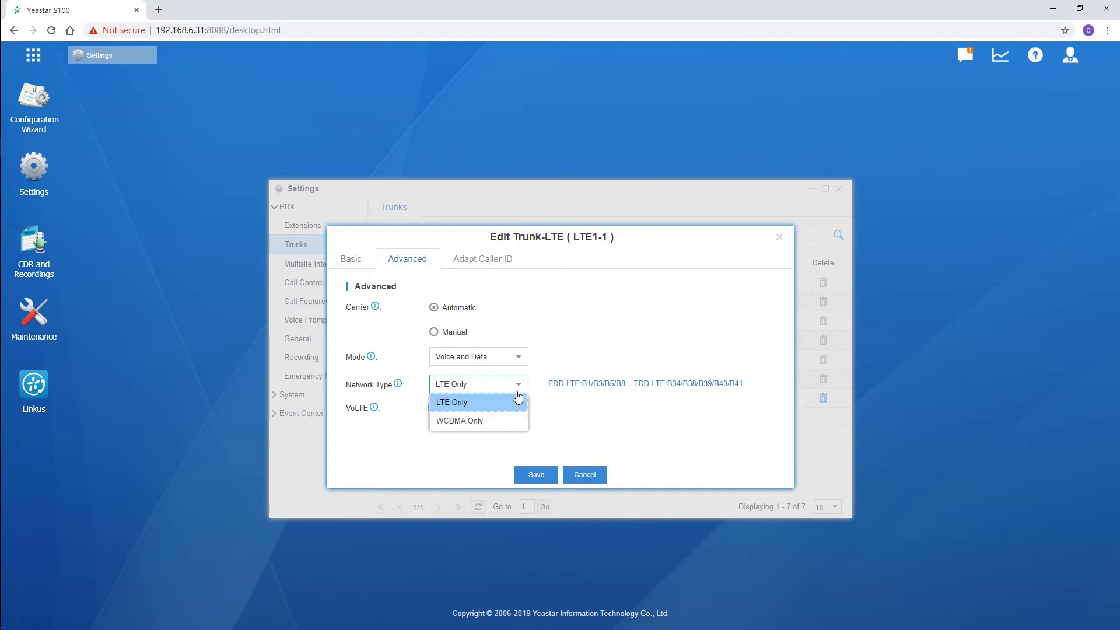
click(510, 424)
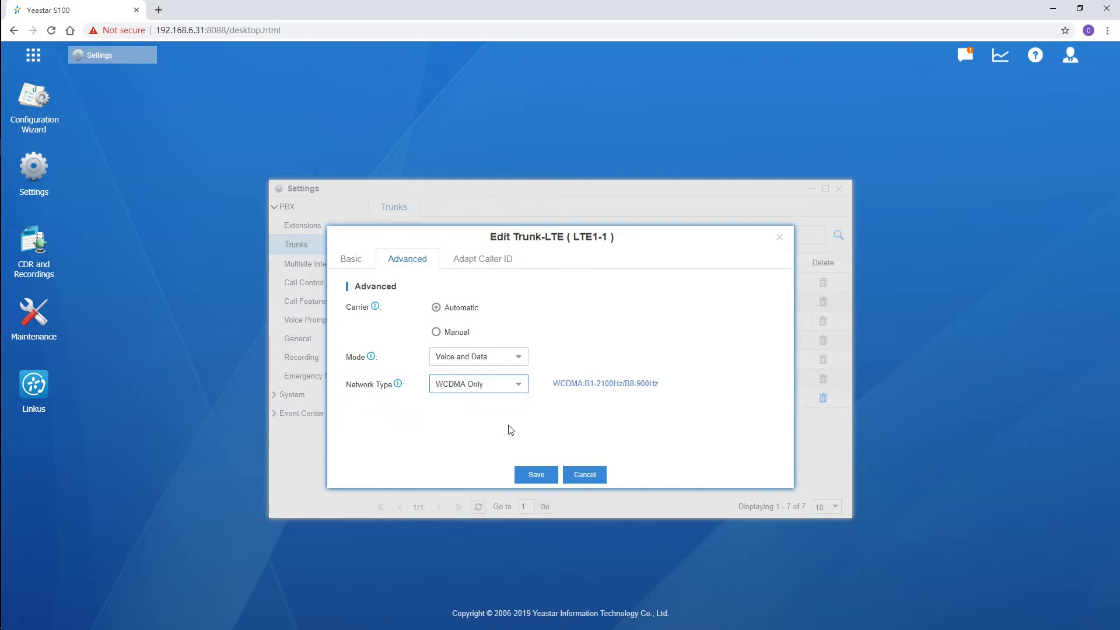
click(518, 384)
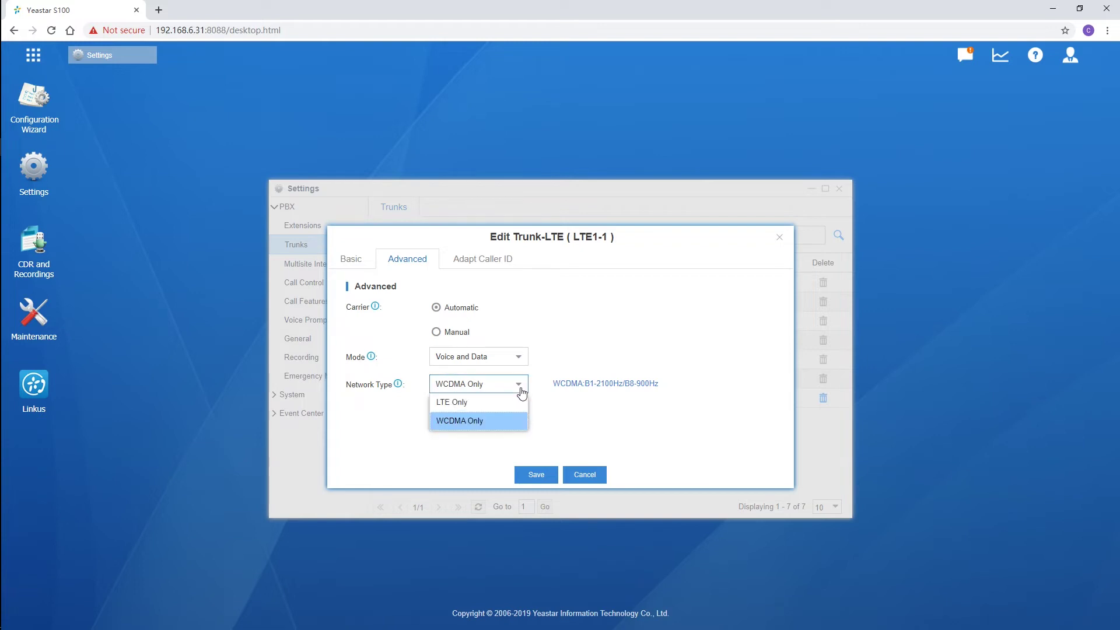
click(517, 402)
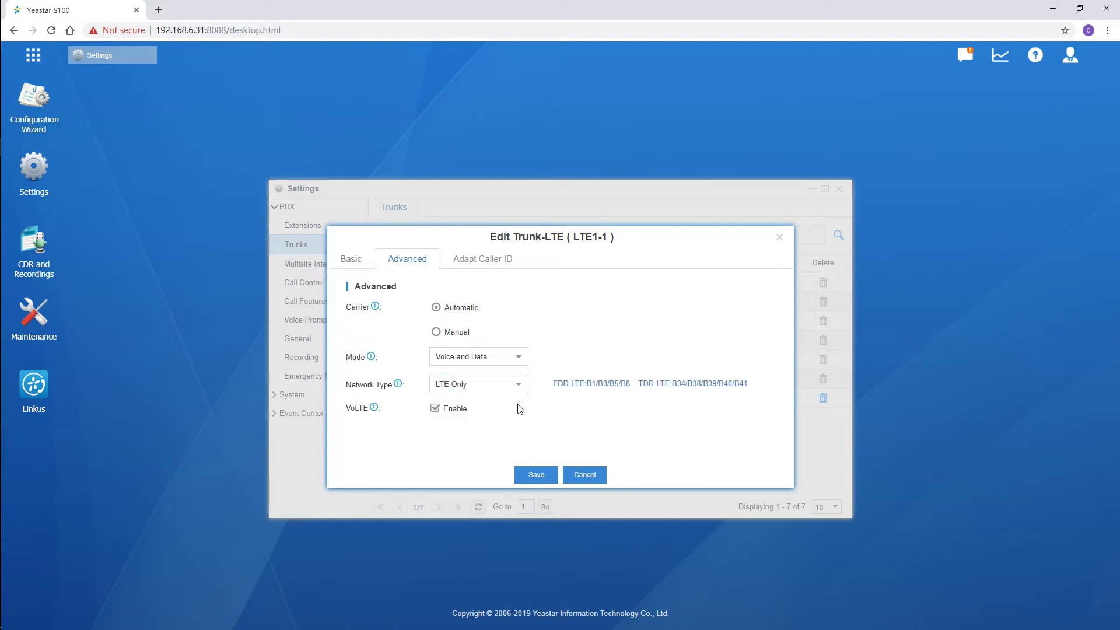
click(536, 475)
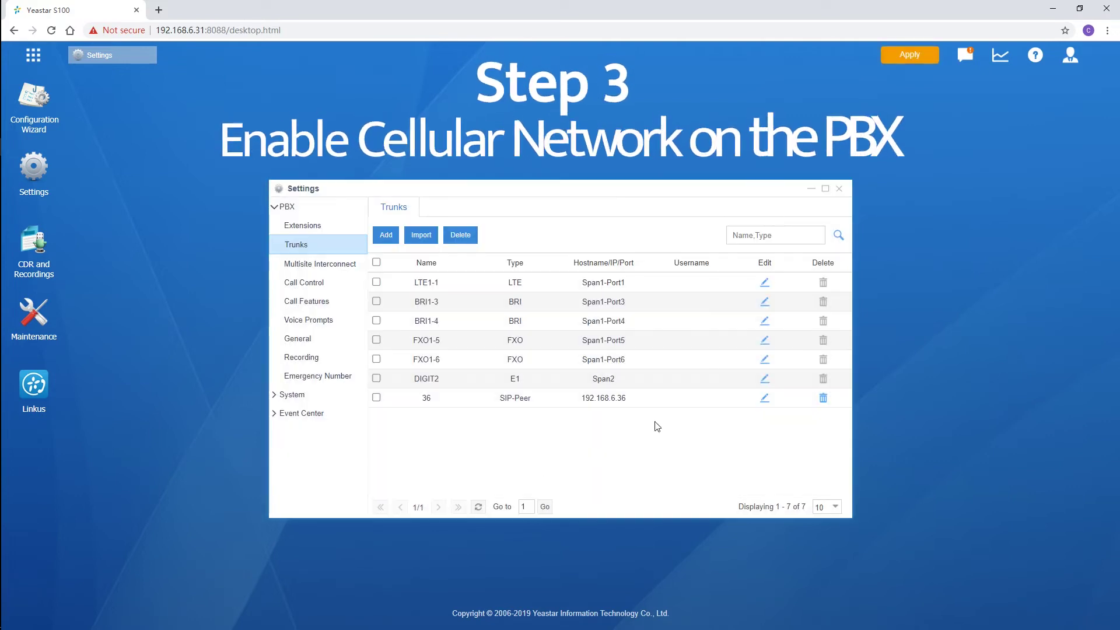
Step: Apply the saved trunk changes and go to the Network settings page
click(918, 59)
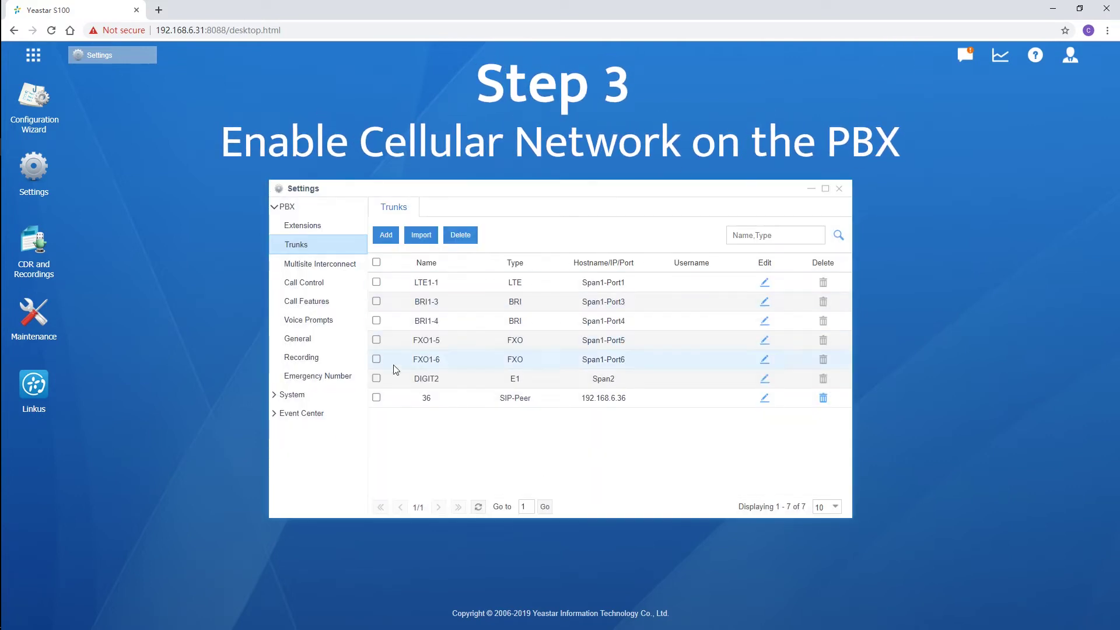
click(286, 395)
click(290, 413)
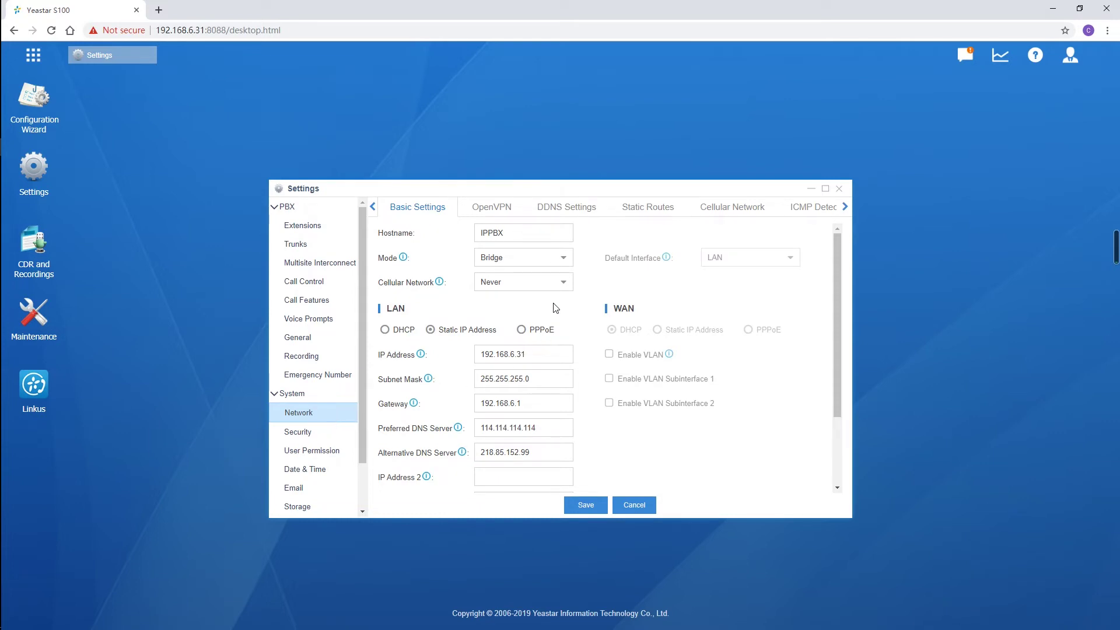
Step: Try the Cellular Network options, ending on Never after the ICMP-not-enabled warning
click(565, 285)
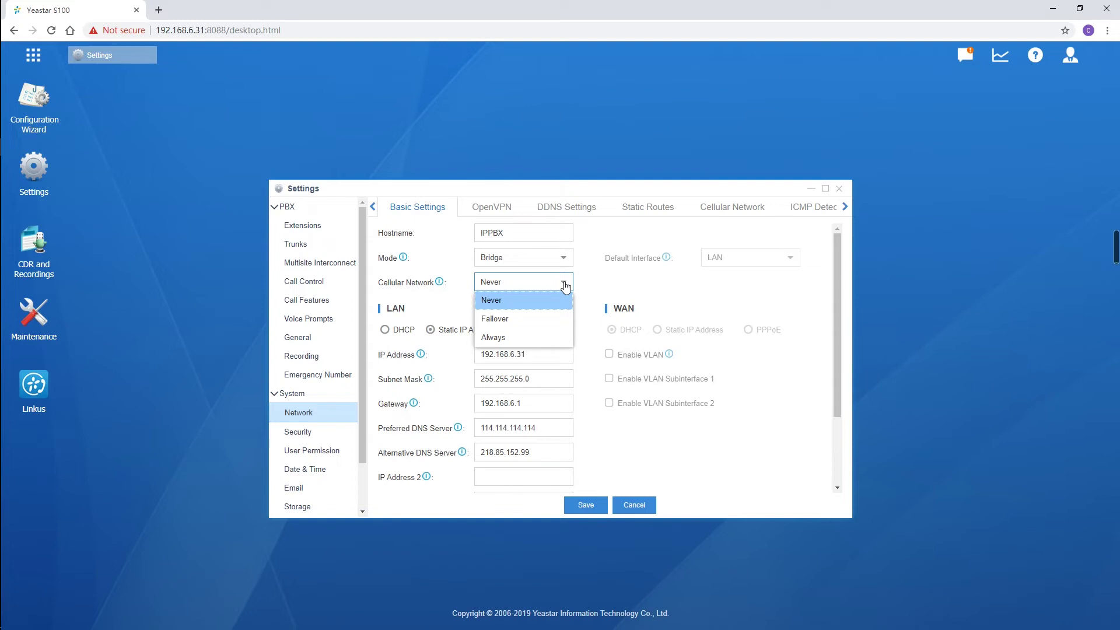
click(564, 301)
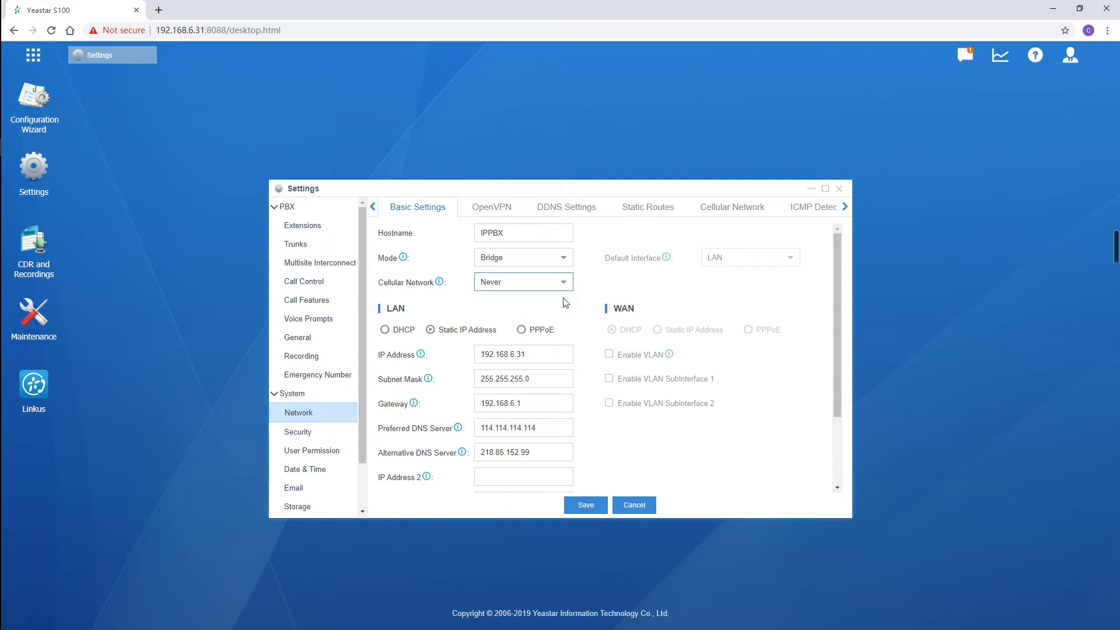
click(566, 286)
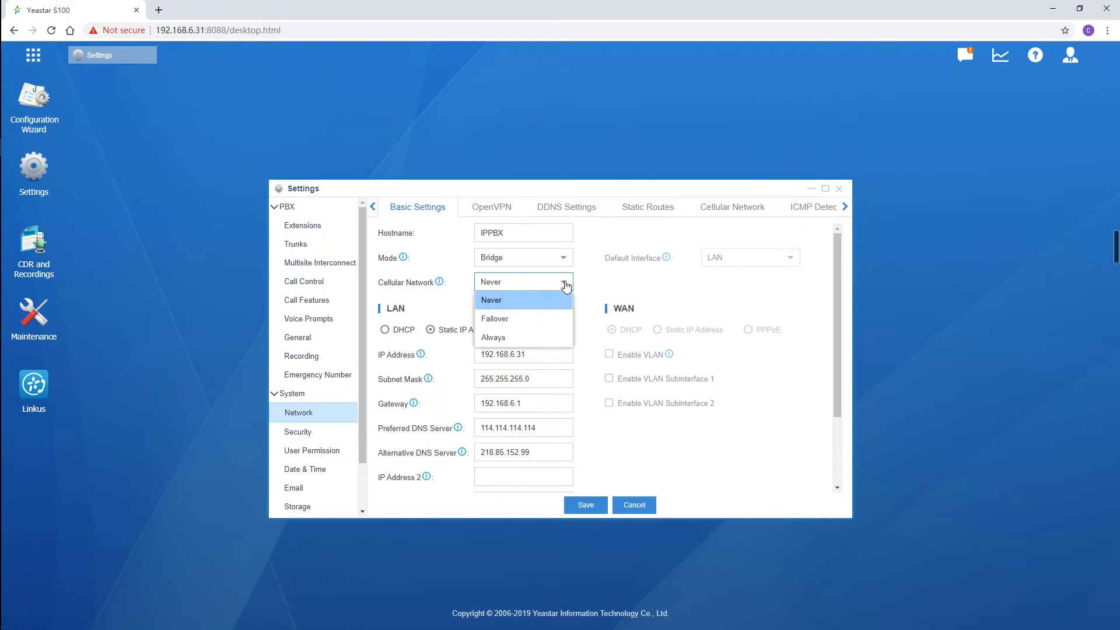
click(557, 337)
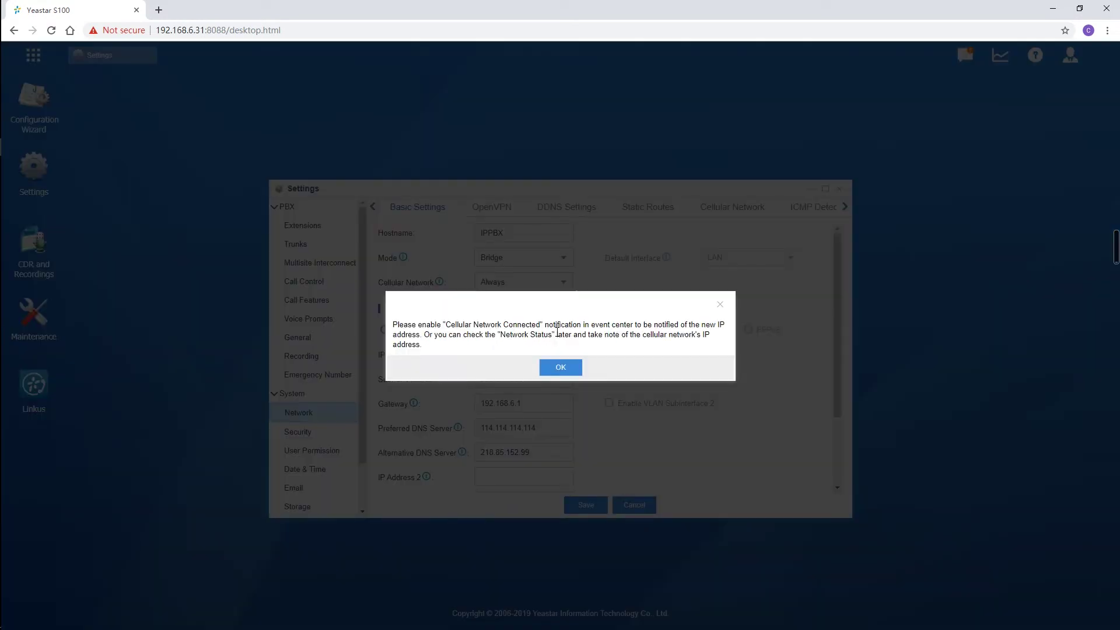
click(568, 371)
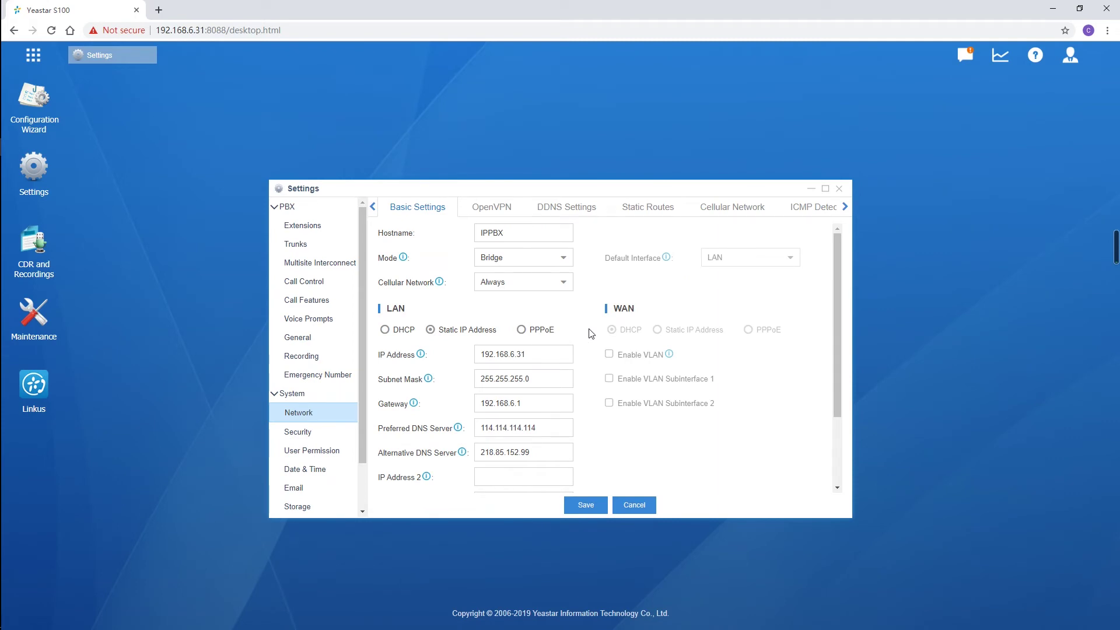
click(563, 283)
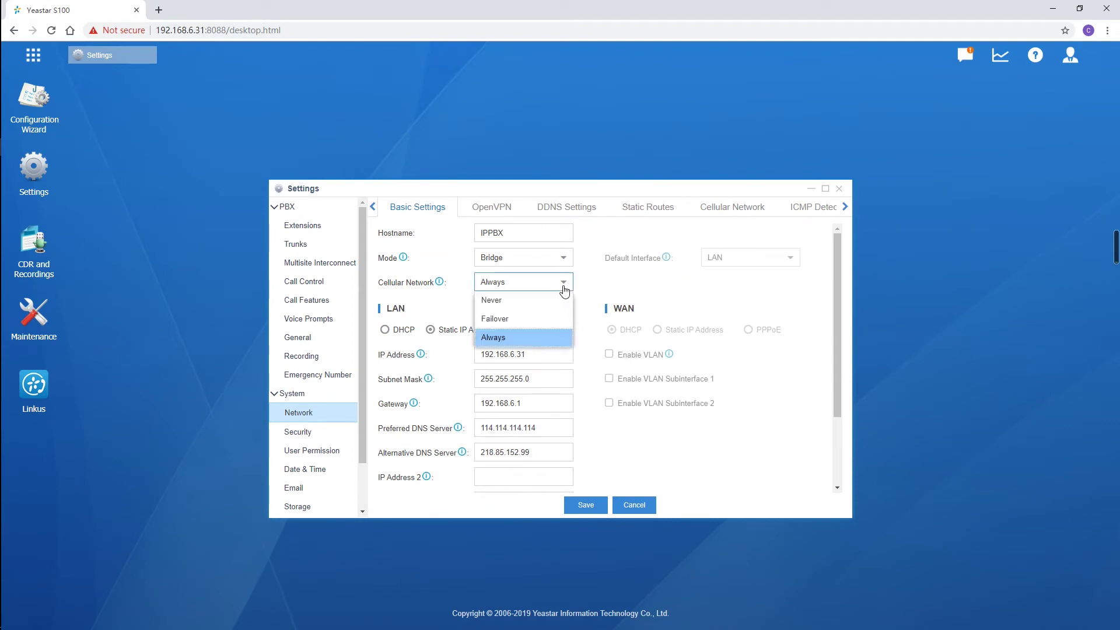
click(561, 320)
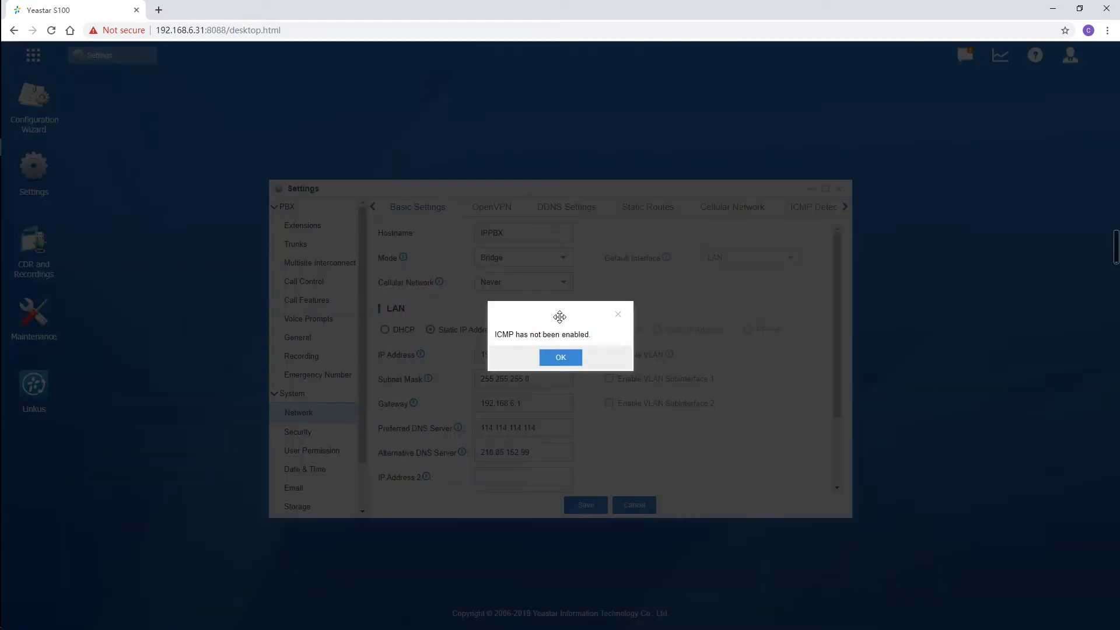
click(566, 357)
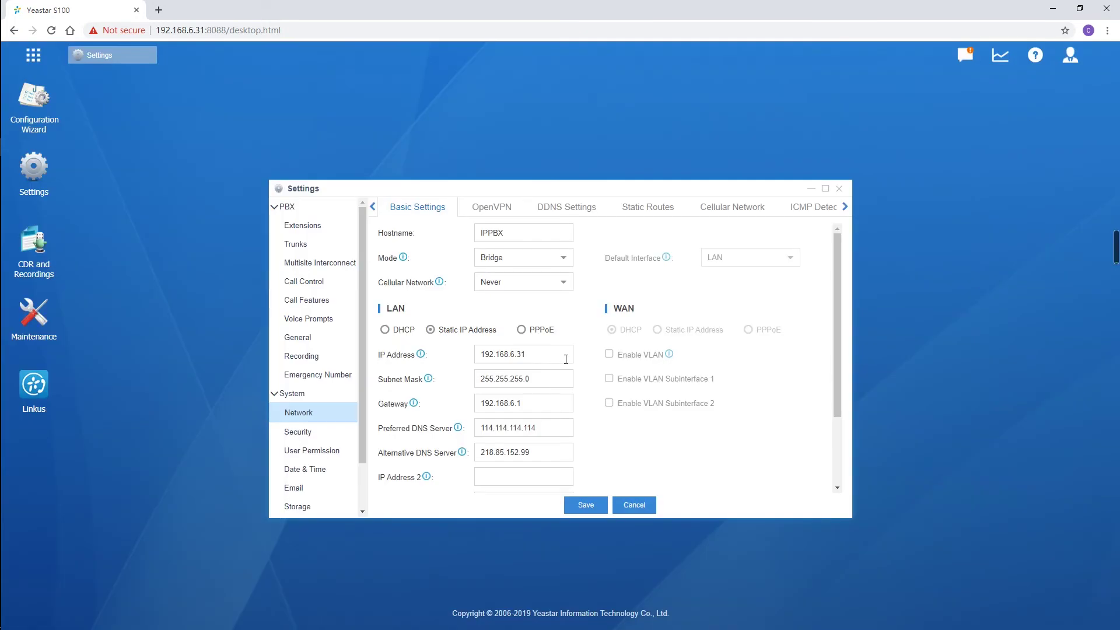
Step: Enable ICMP detection against 8.8.8.8, pass the test, save, and postpone the reboot
click(830, 208)
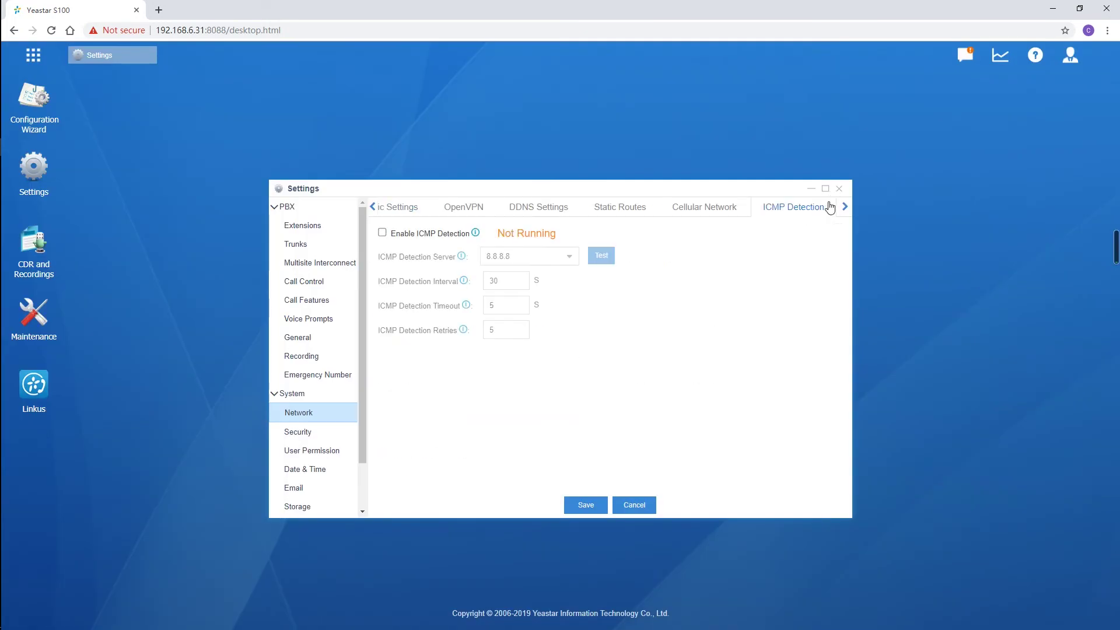
click(382, 233)
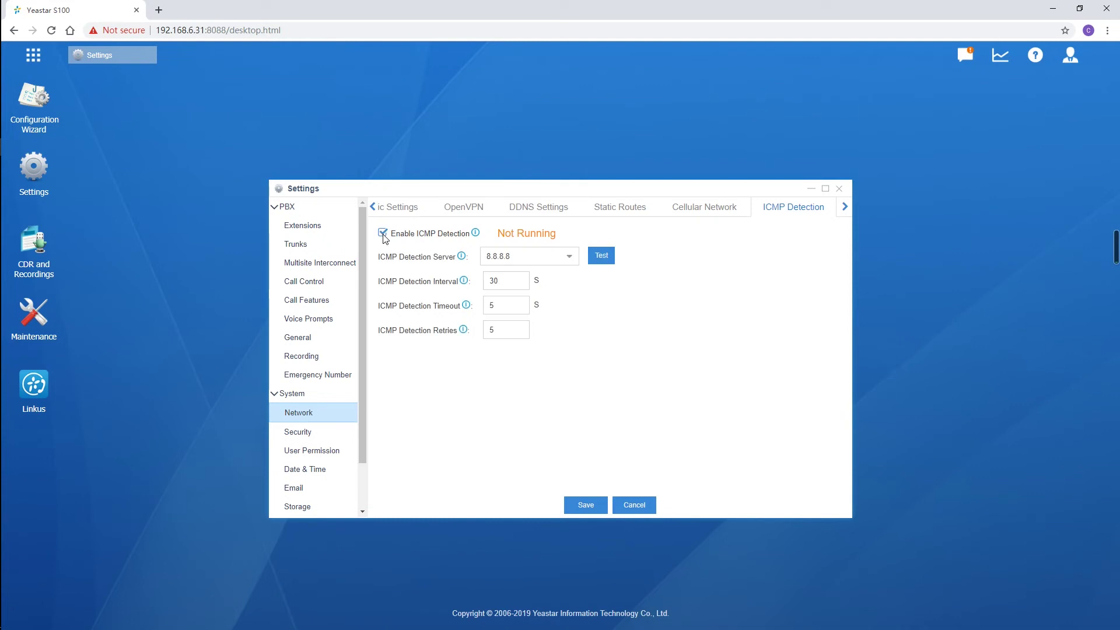
click(568, 258)
click(567, 277)
click(601, 261)
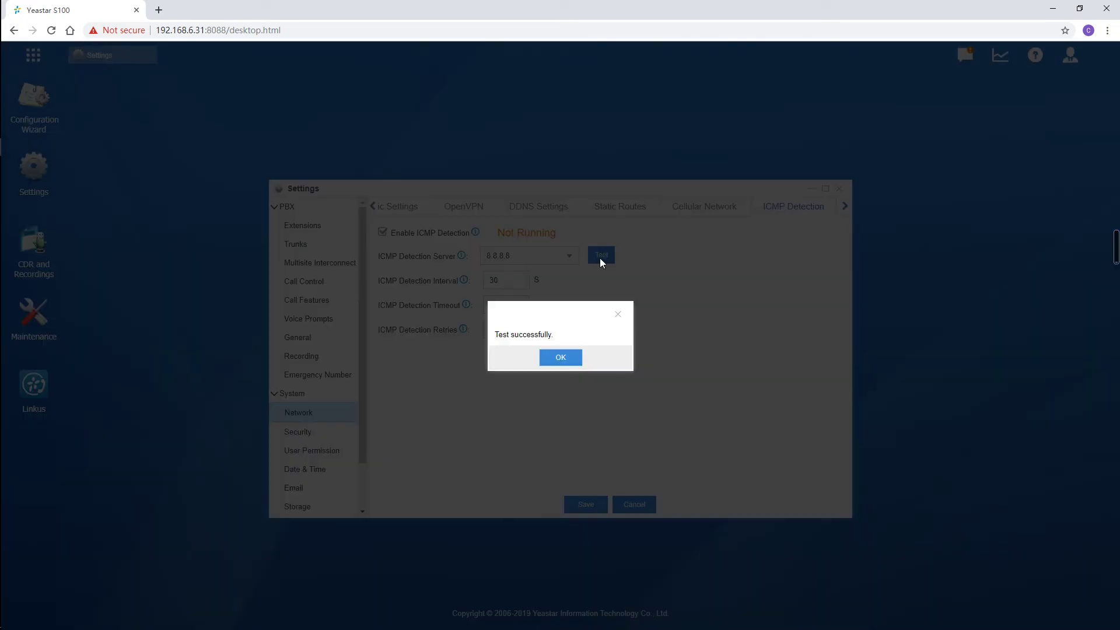
click(568, 359)
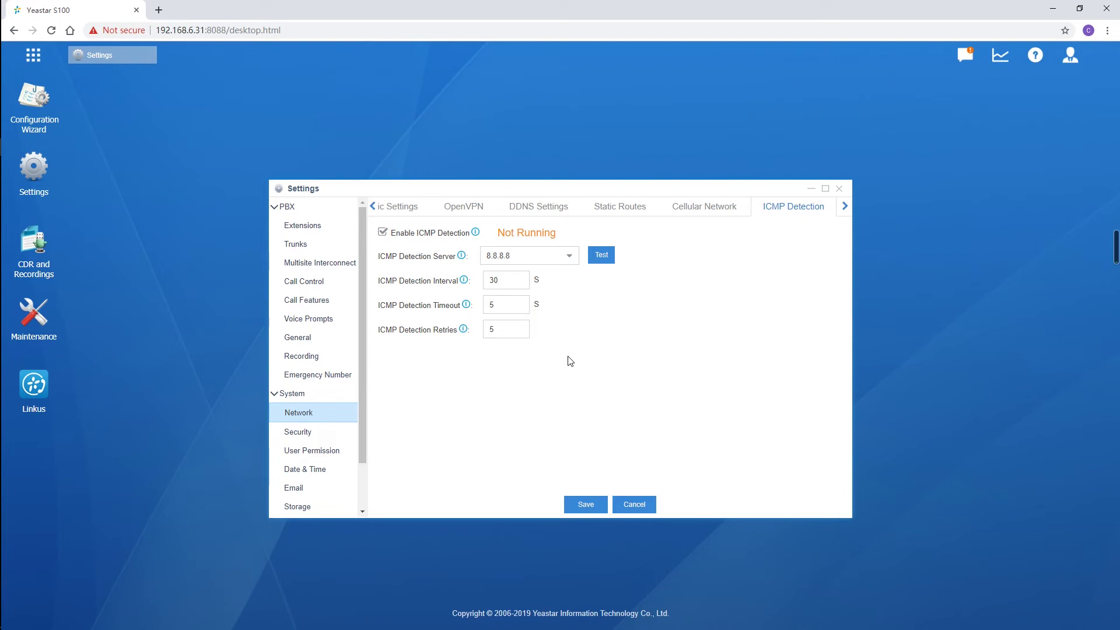
click(586, 503)
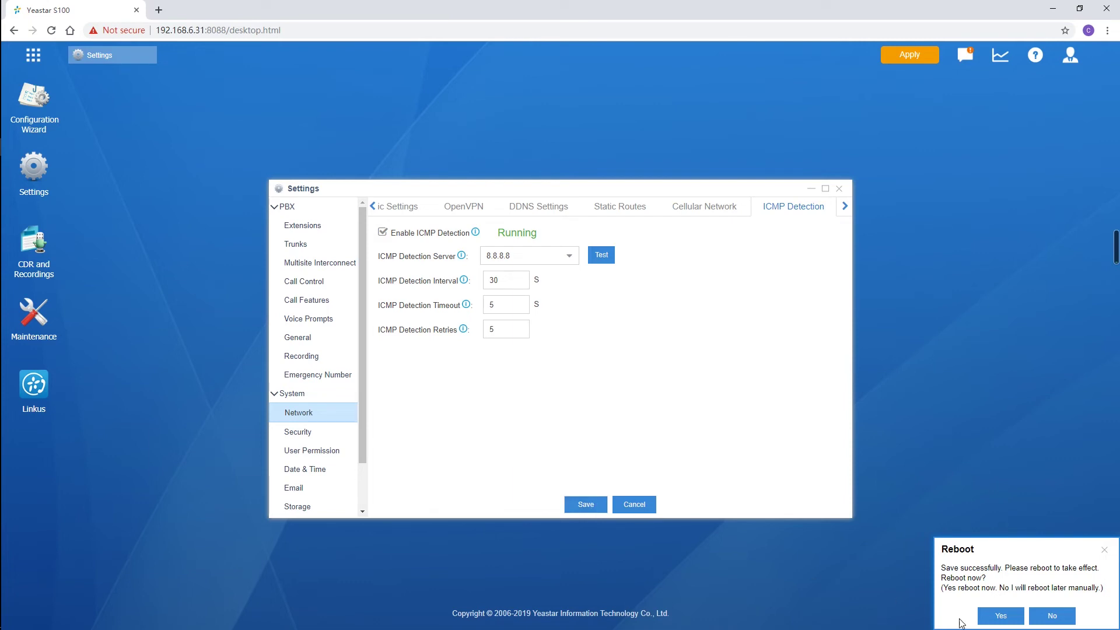
click(1053, 616)
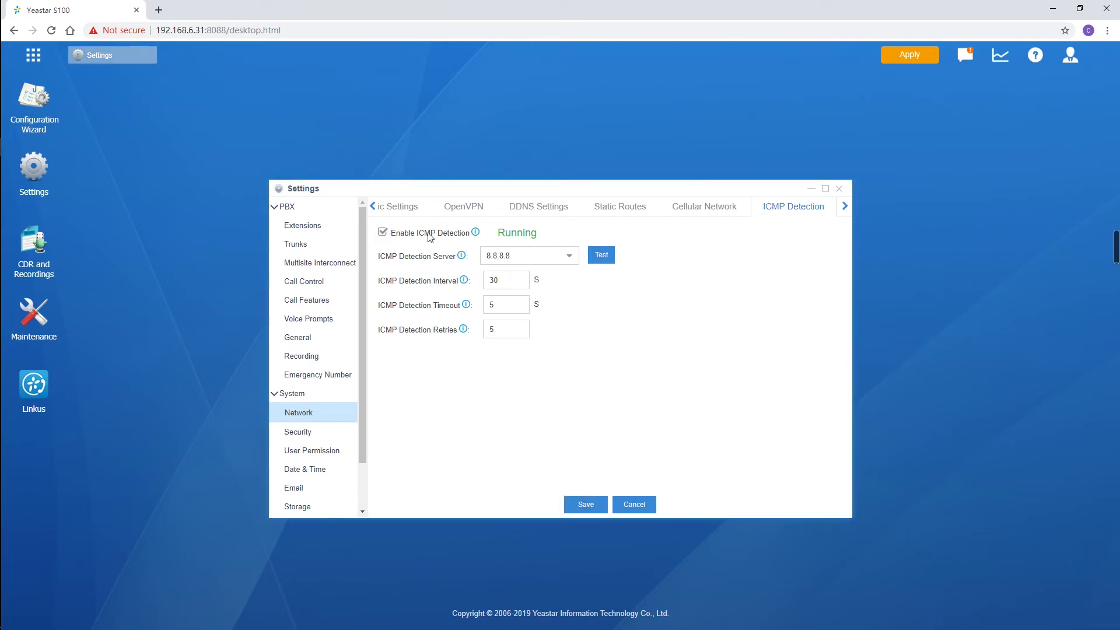
Step: Switch Cellular Network to Failover, save it, and reboot the PBX immediately
click(407, 208)
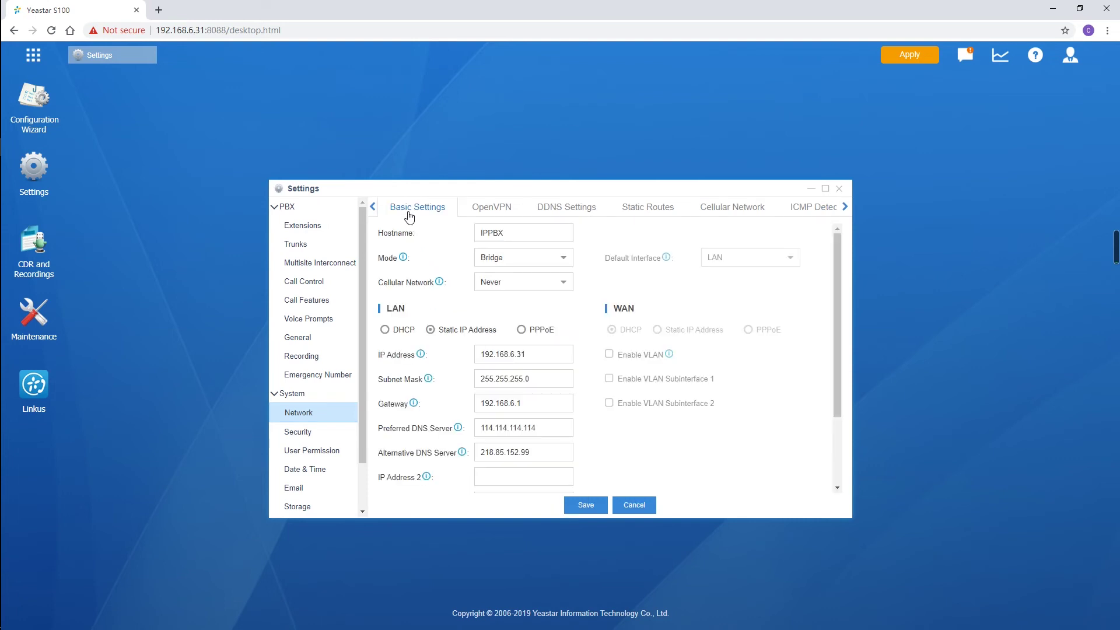
click(563, 285)
click(554, 319)
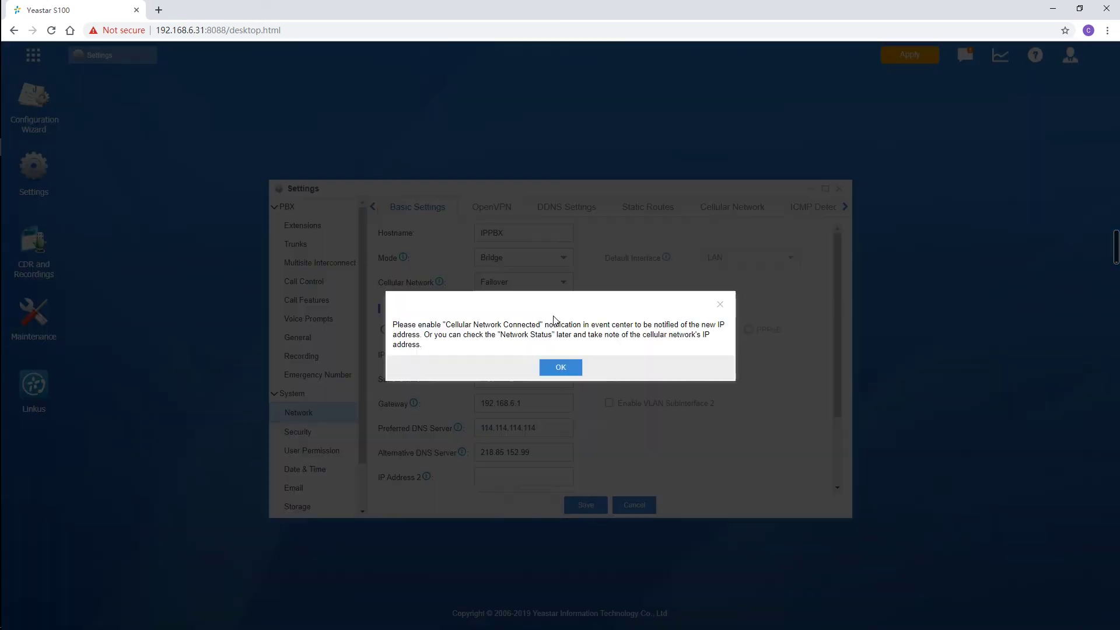
click(560, 367)
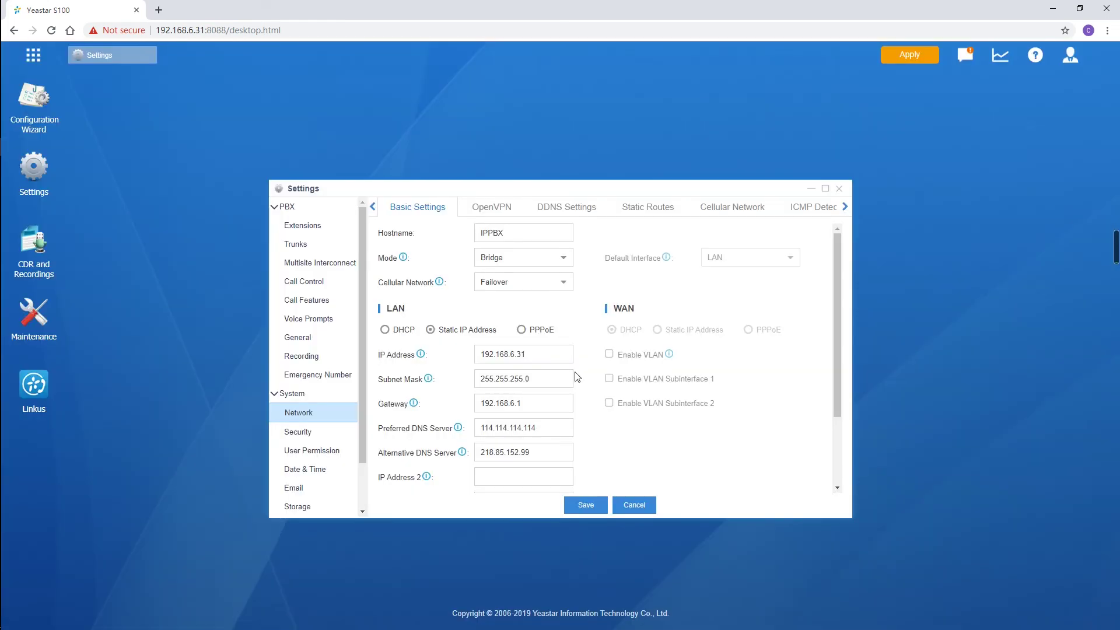
click(585, 503)
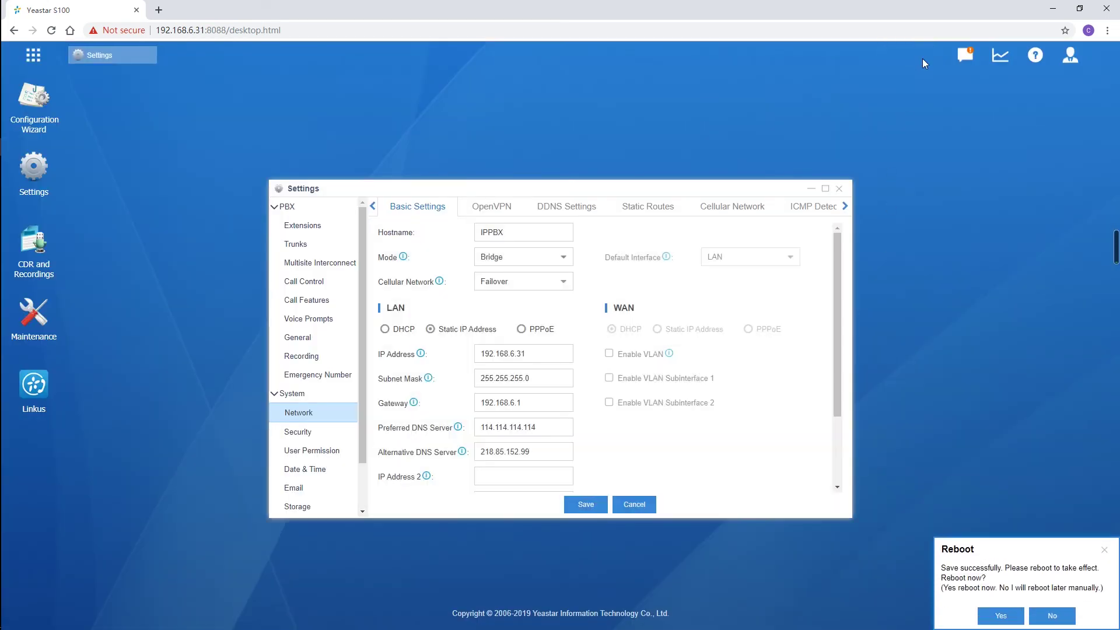
click(1004, 618)
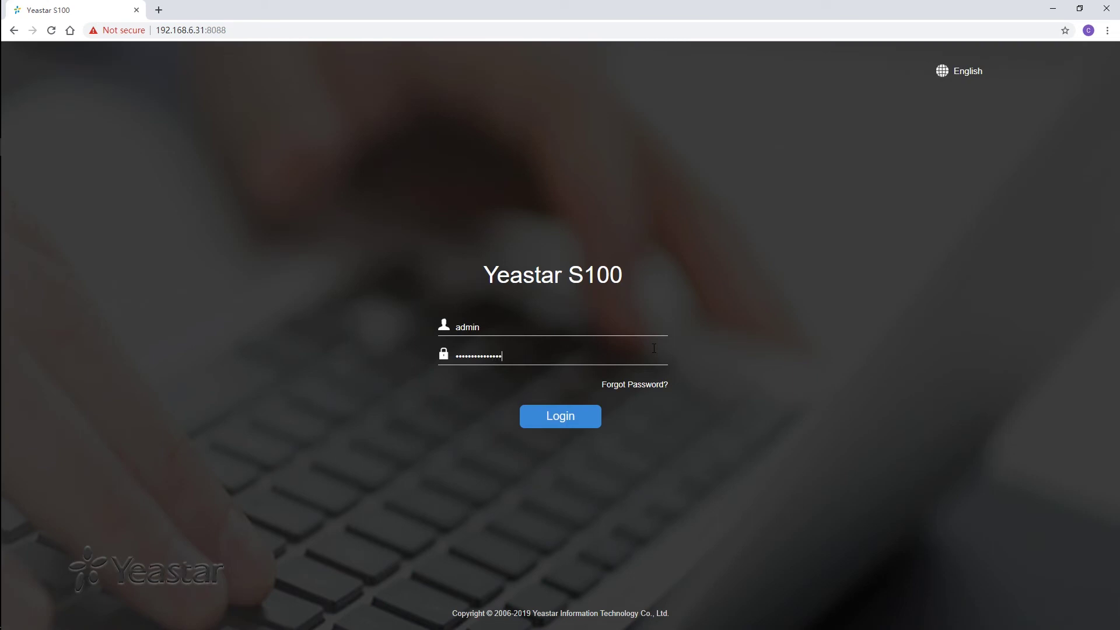
Step: Log back in and review Network status down to Cellular Network in Resource Monitor
key(Return)
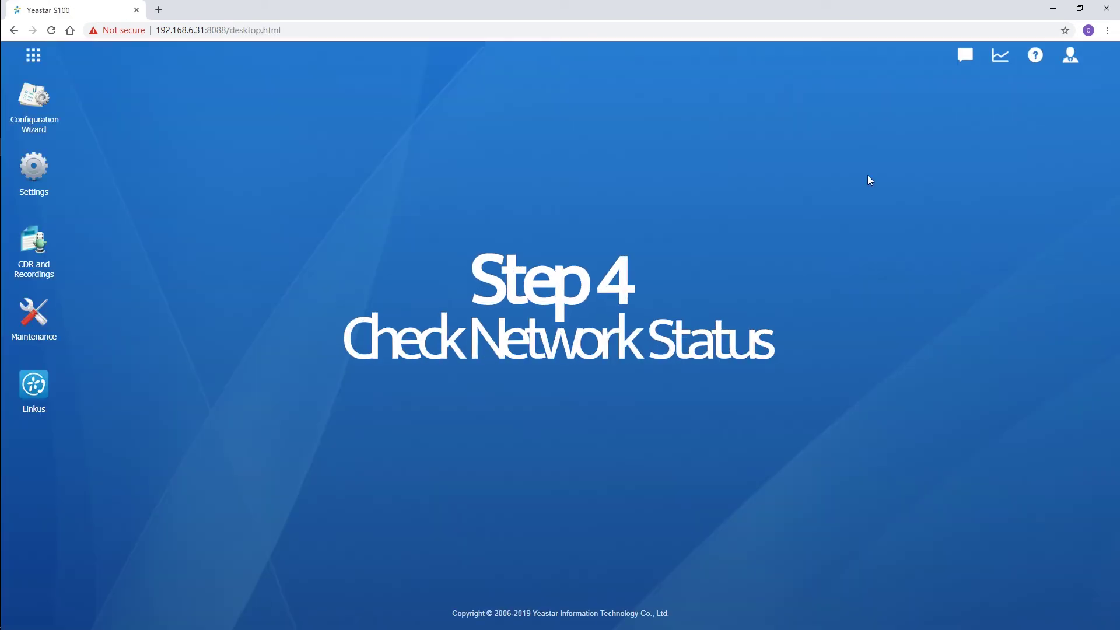
click(33, 55)
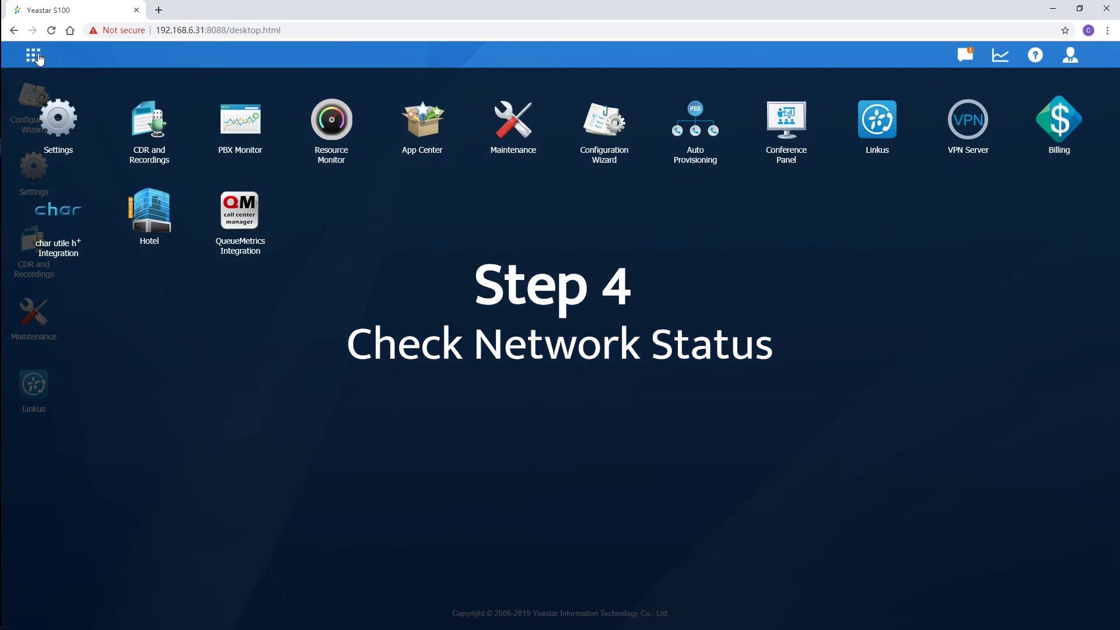
click(331, 138)
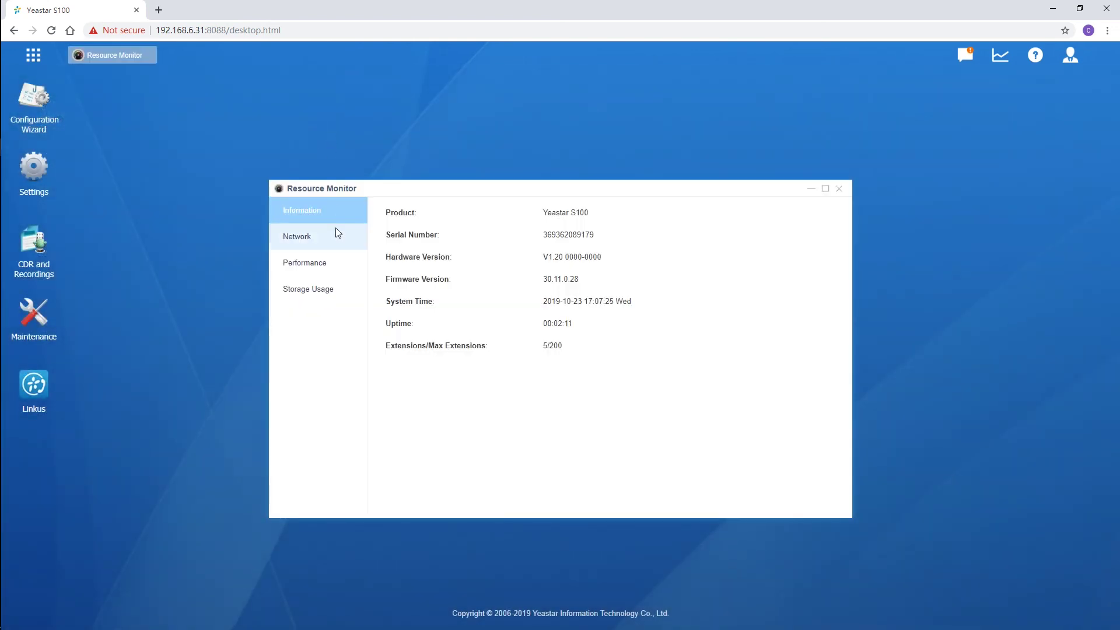
click(335, 236)
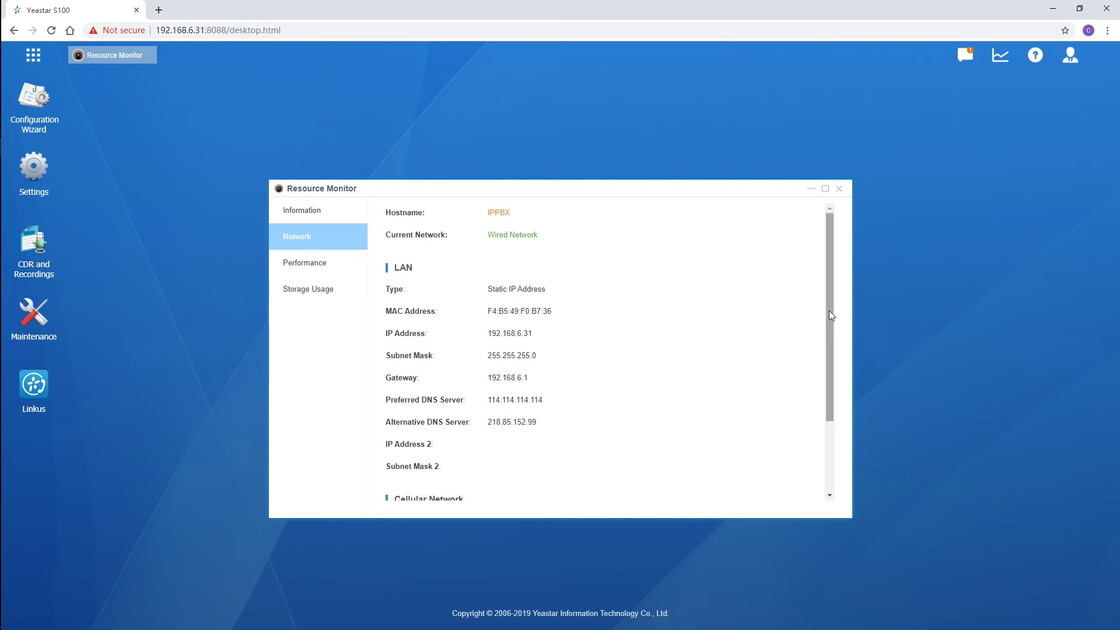
drag(828, 310, 829, 415)
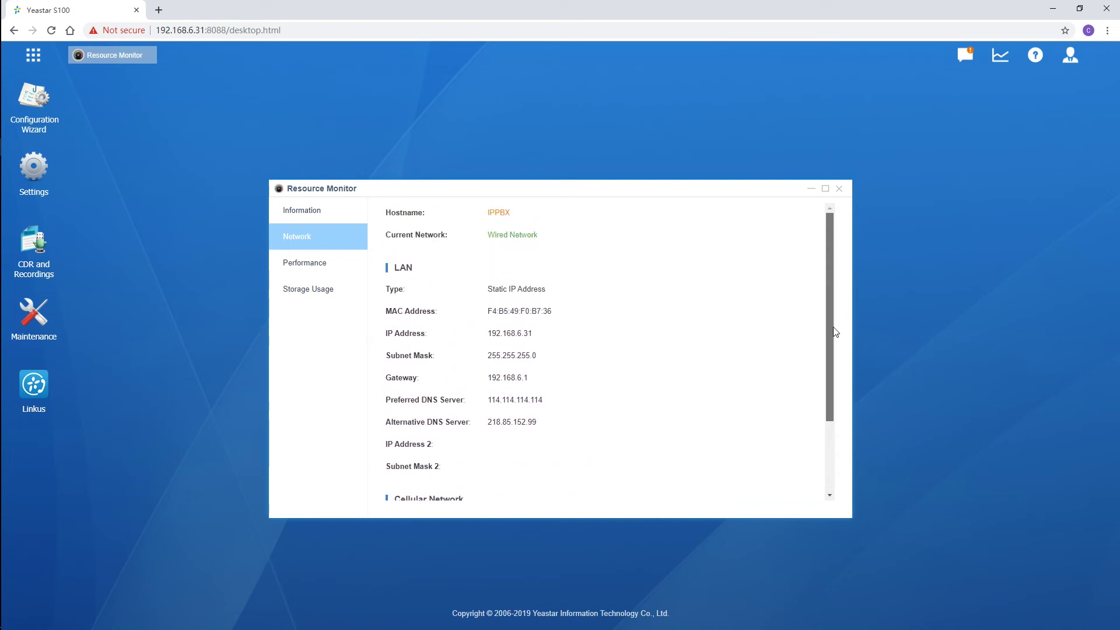
click(839, 189)
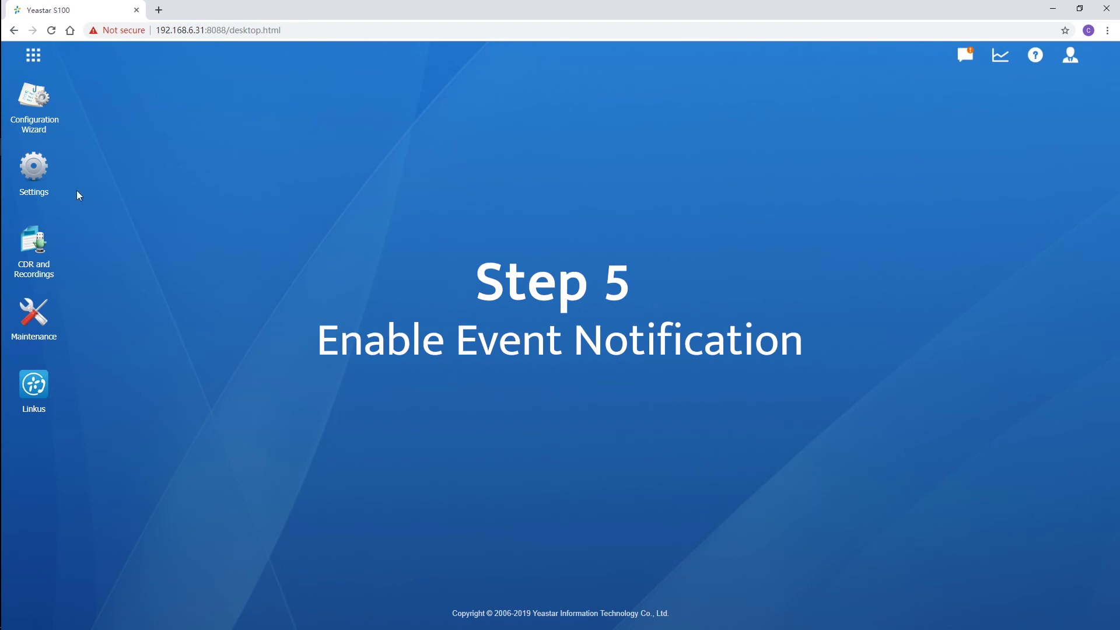
click(33, 169)
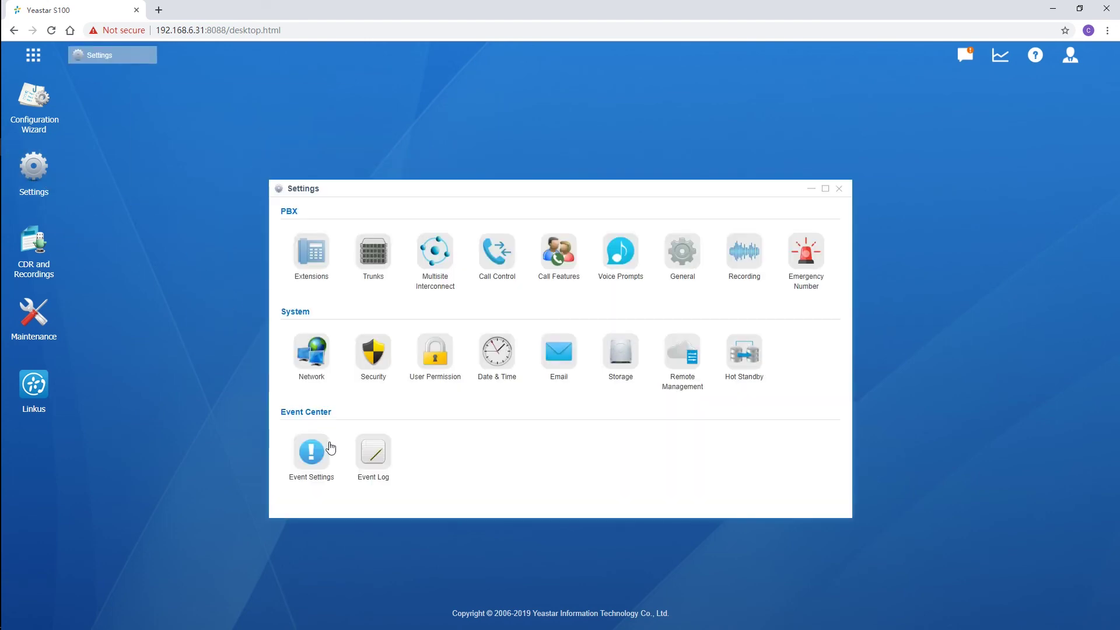
click(315, 452)
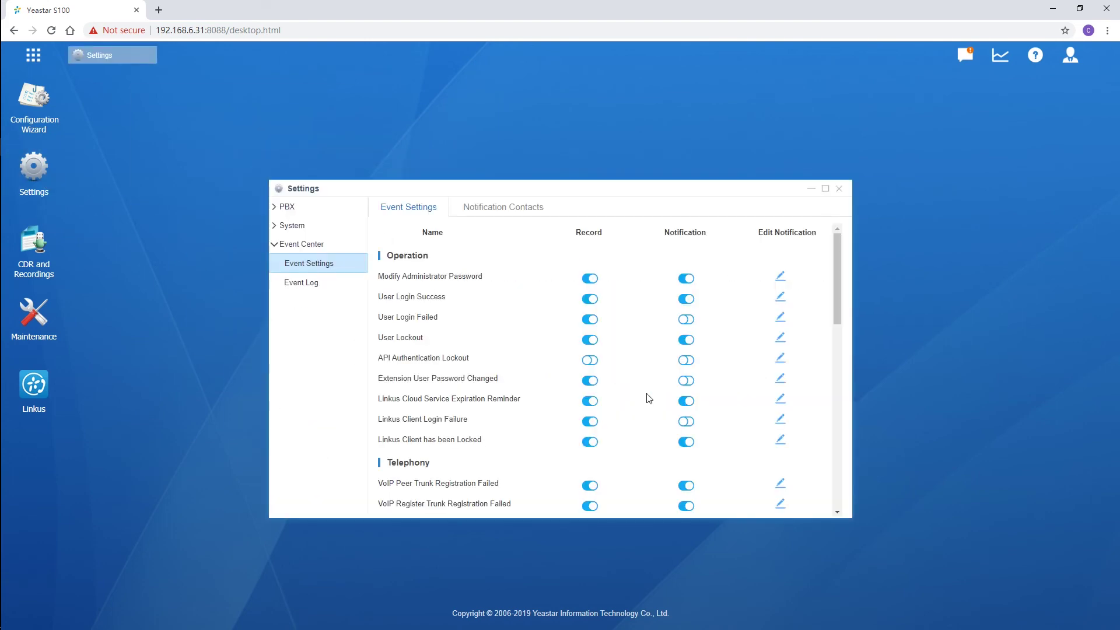
drag(838, 292, 819, 491)
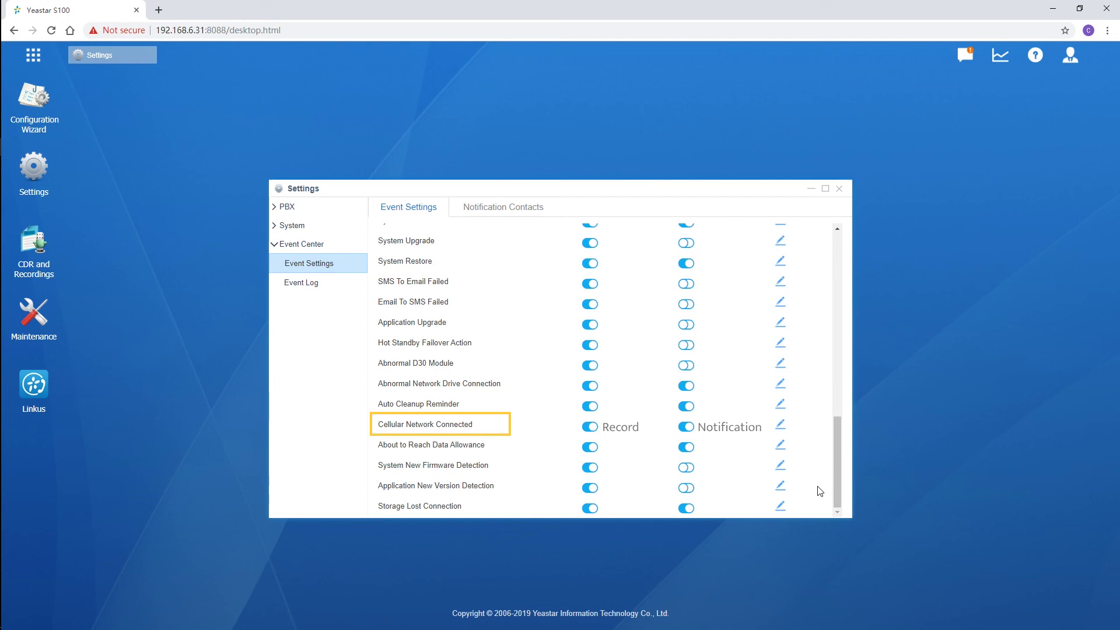
click(839, 190)
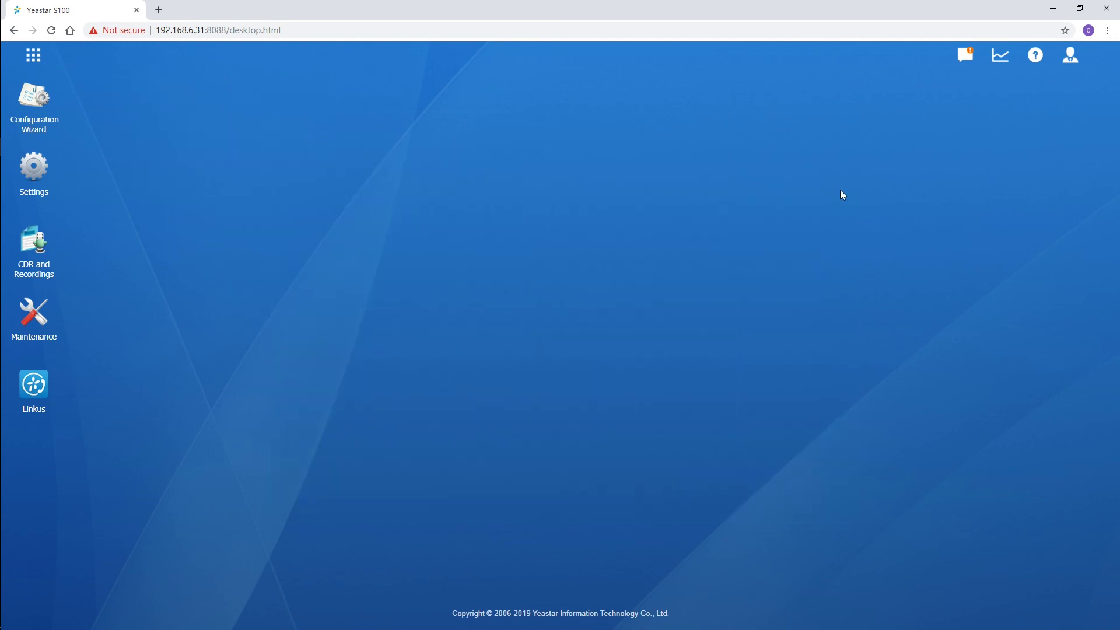